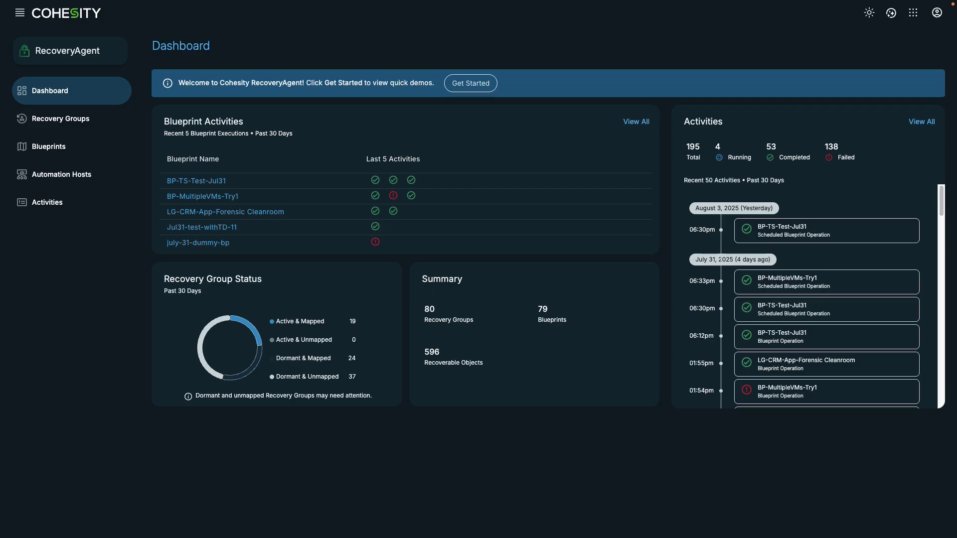
Filter the Recovery Groups list by 'LG' to show the four LG-CRM groups.
left_click(98, 123)
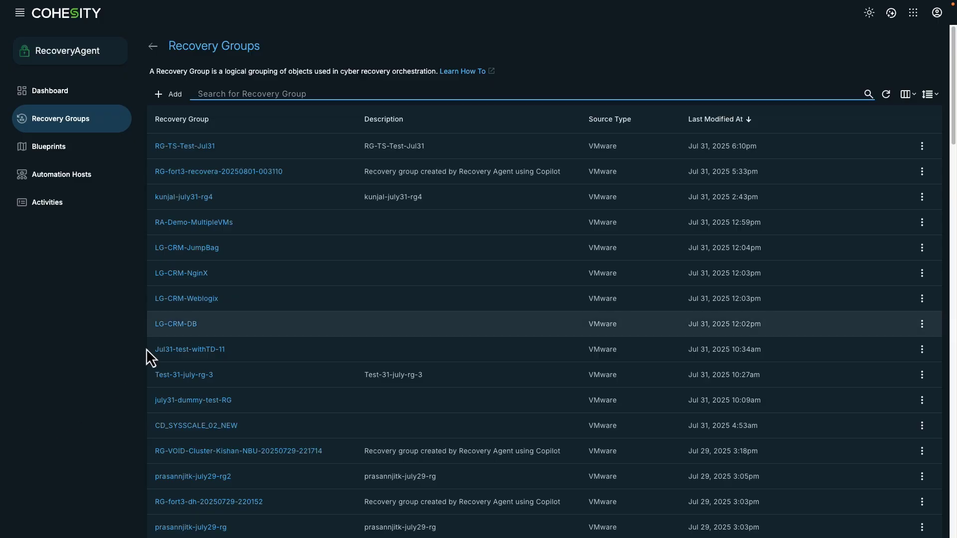
type("LG")
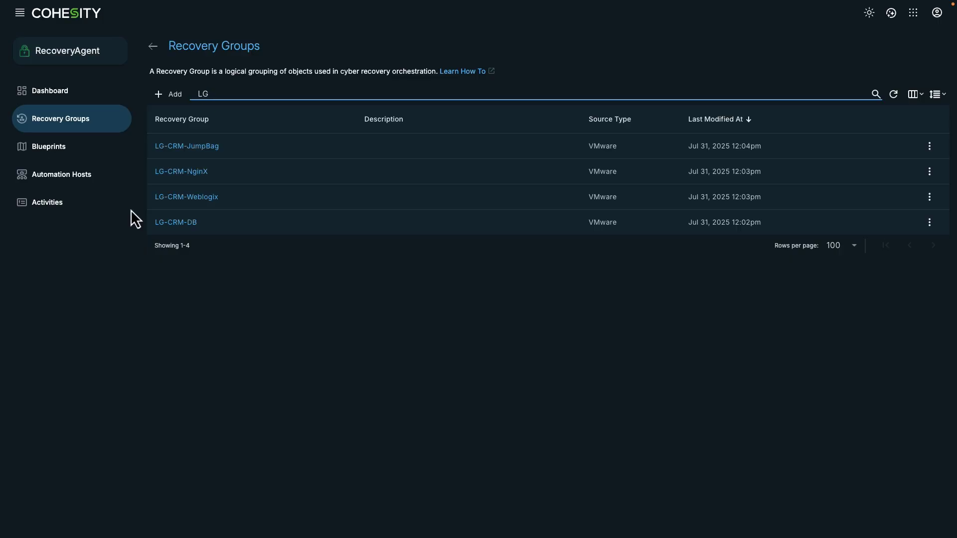
Open LG-CRM-JumpBag's details and review its Objects, Rehearsal and Threat Scan configurations.
left_click(205, 147)
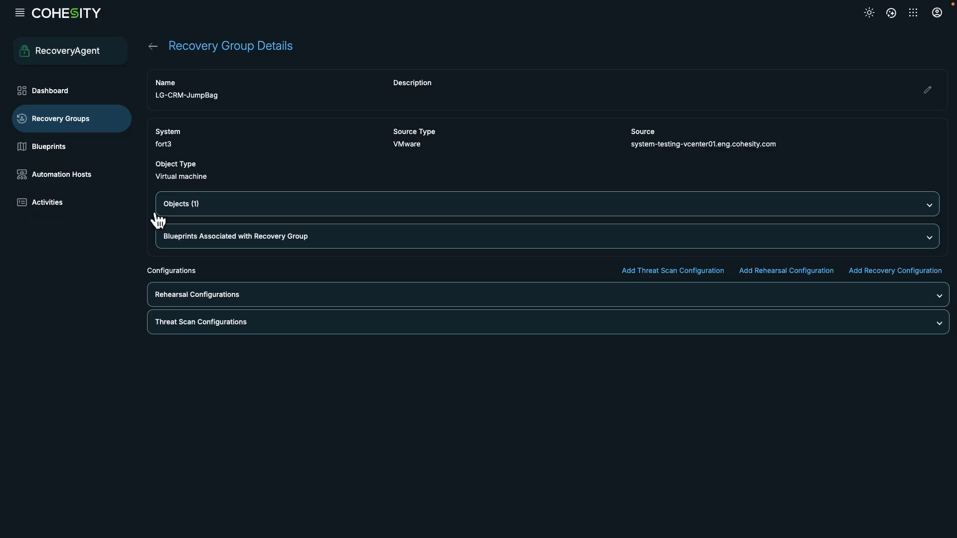
left_click(186, 207)
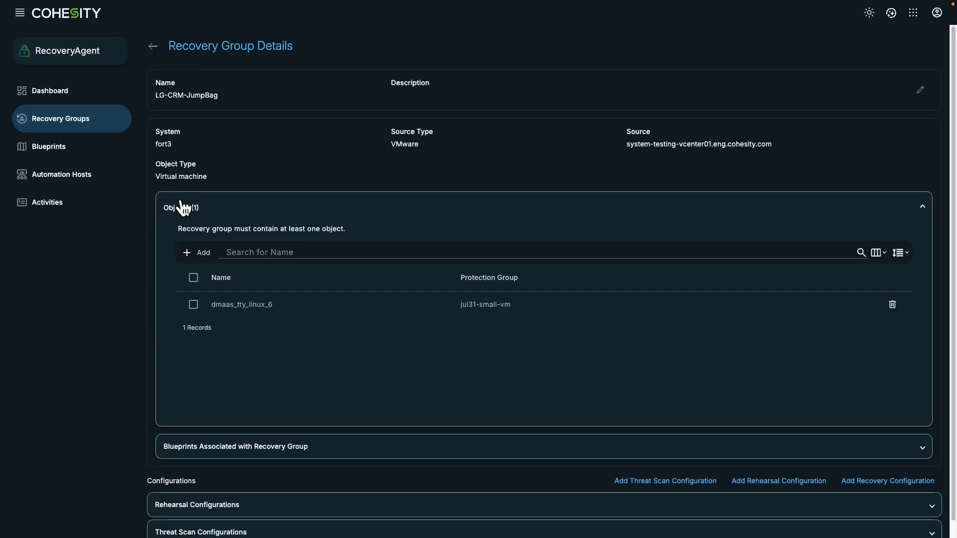
left_click(184, 208)
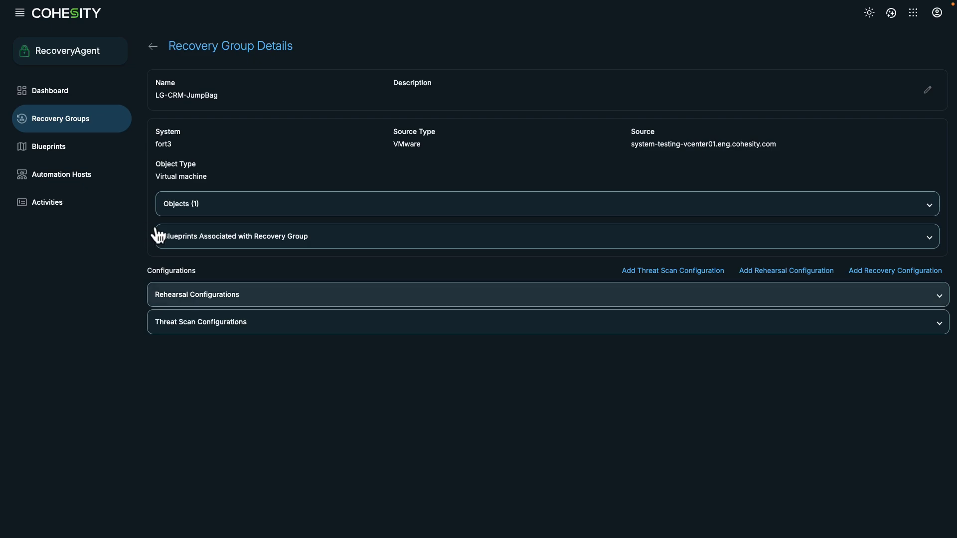
left_click(341, 299)
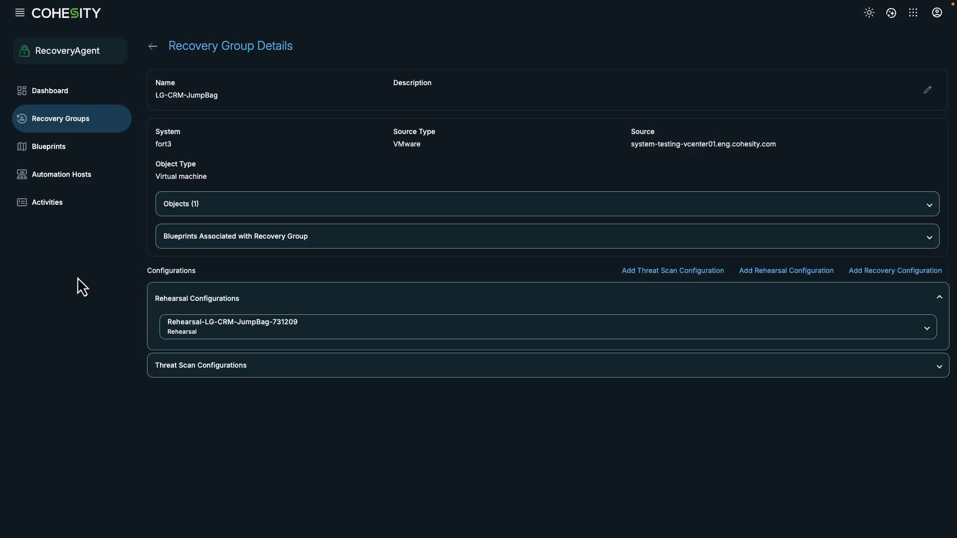
left_click(256, 373)
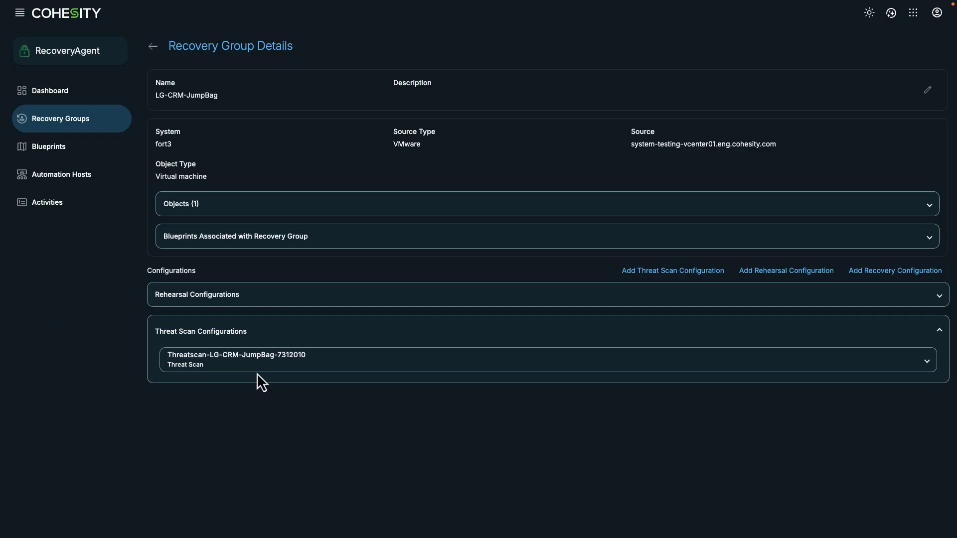
Collapse the threat scan configurations and expand the blueprints associated with LG-CRM-JumpBag.
left_click(209, 332)
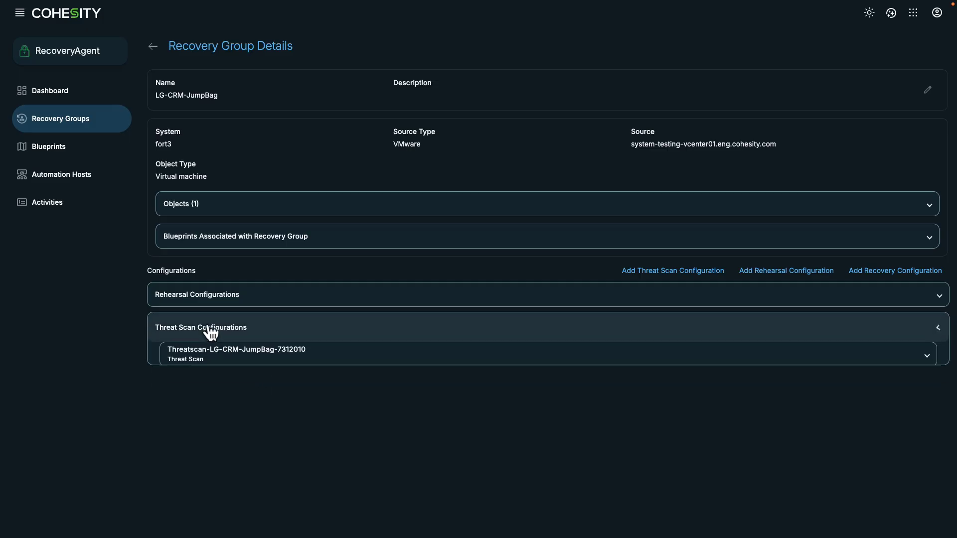
left_click(228, 245)
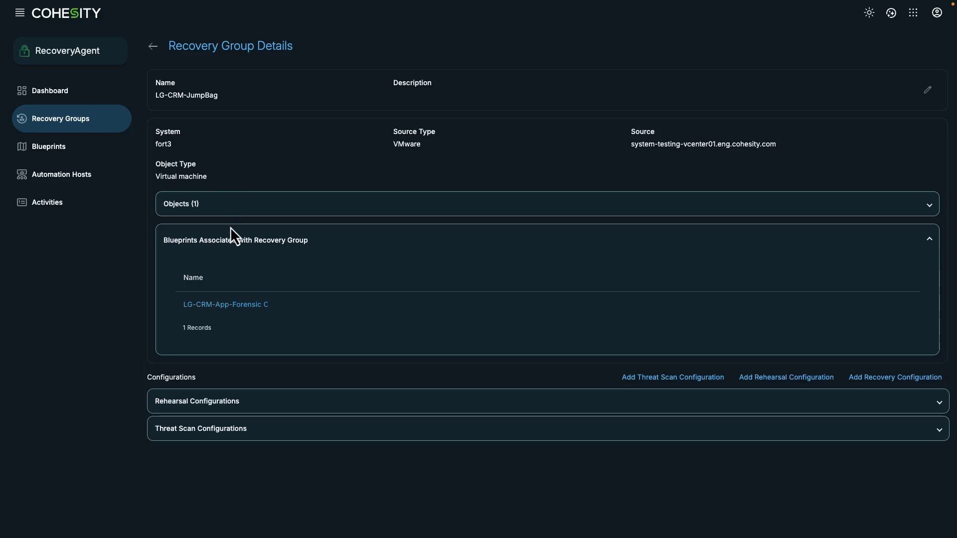
Open the LG-CRM-App-Forensic Cleanroom blueprint from the associated blueprints list.
left_click(219, 306)
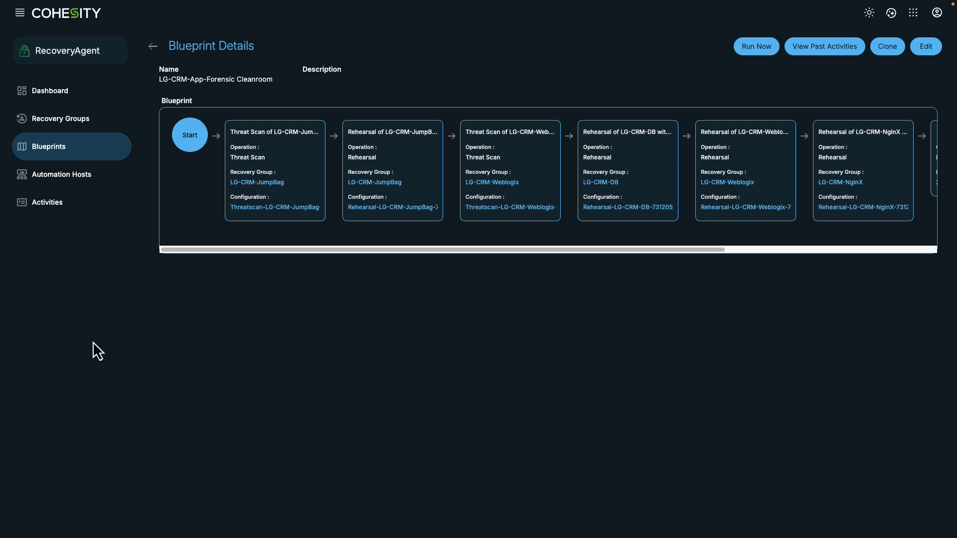
Edit the blueprint and add a new task after the Teardown step.
left_click(925, 47)
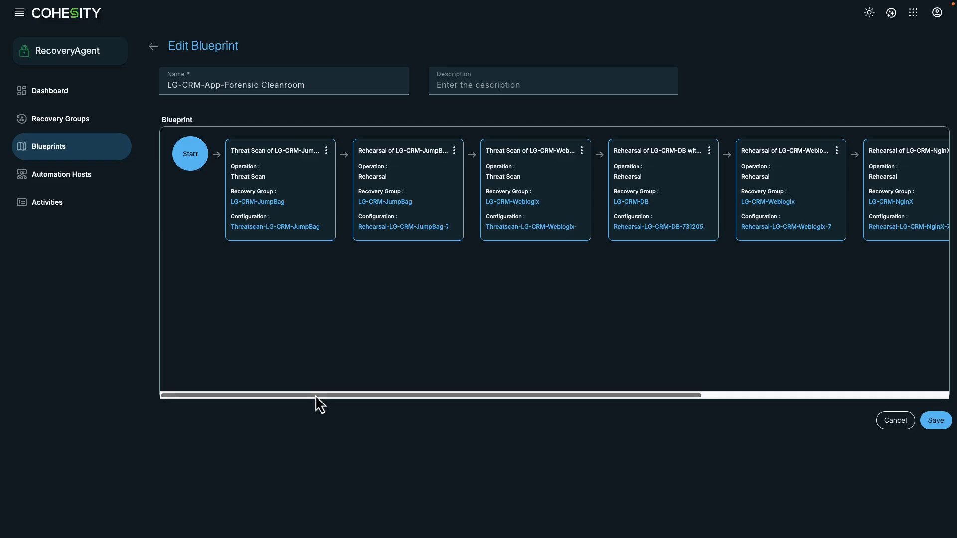
left_click_drag(315, 395, 492, 406)
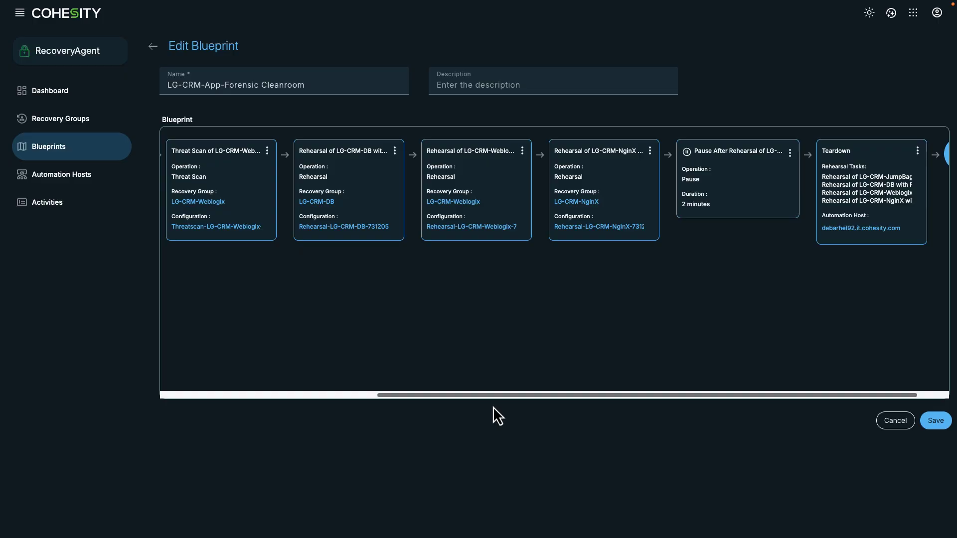
left_click_drag(502, 408, 534, 409)
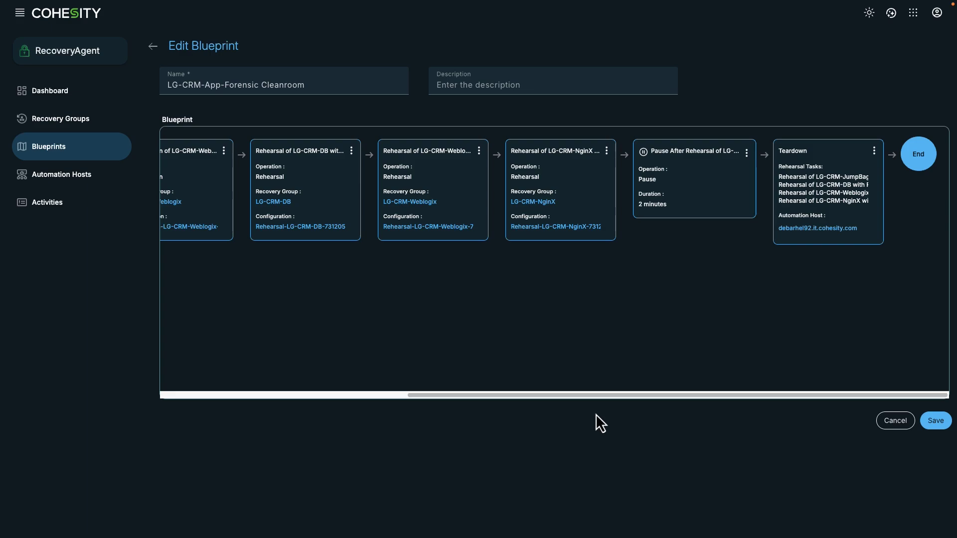
left_click(875, 152)
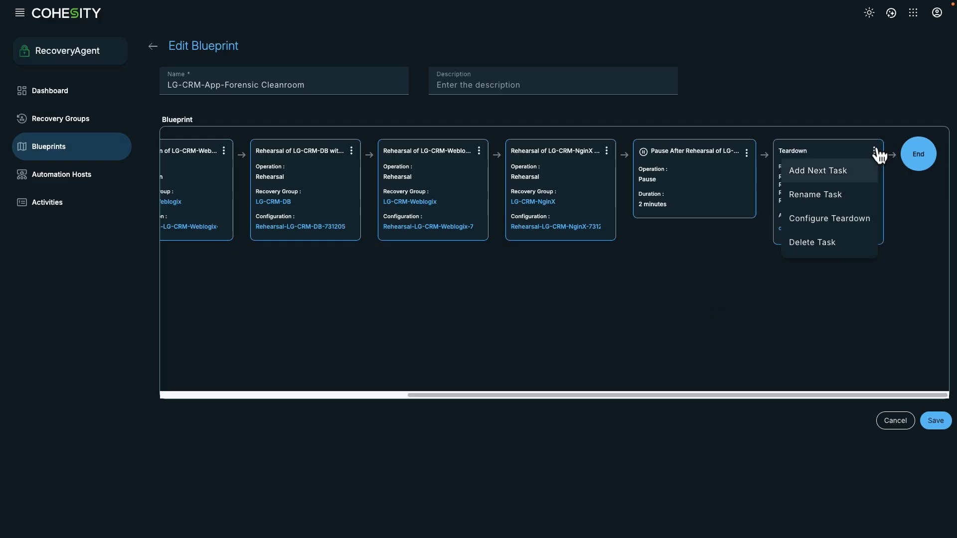
left_click(855, 172)
left_click_drag(856, 397, 953, 399)
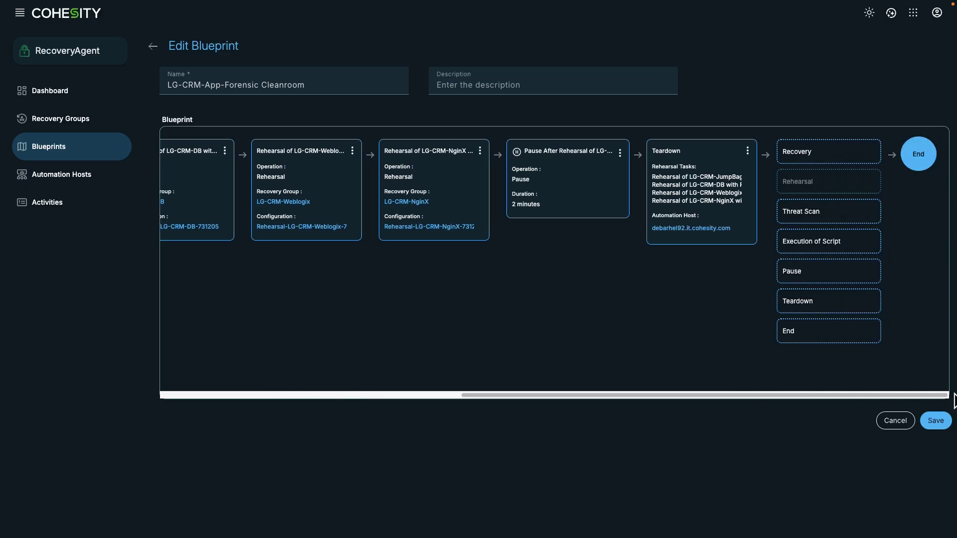
Save the edited blueprint and launch its execution.
left_click(936, 421)
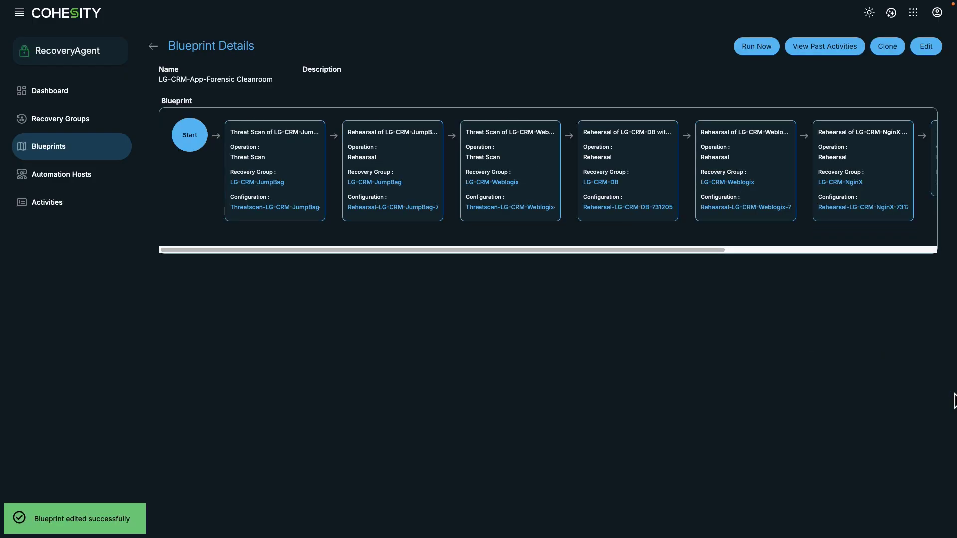
left_click(740, 50)
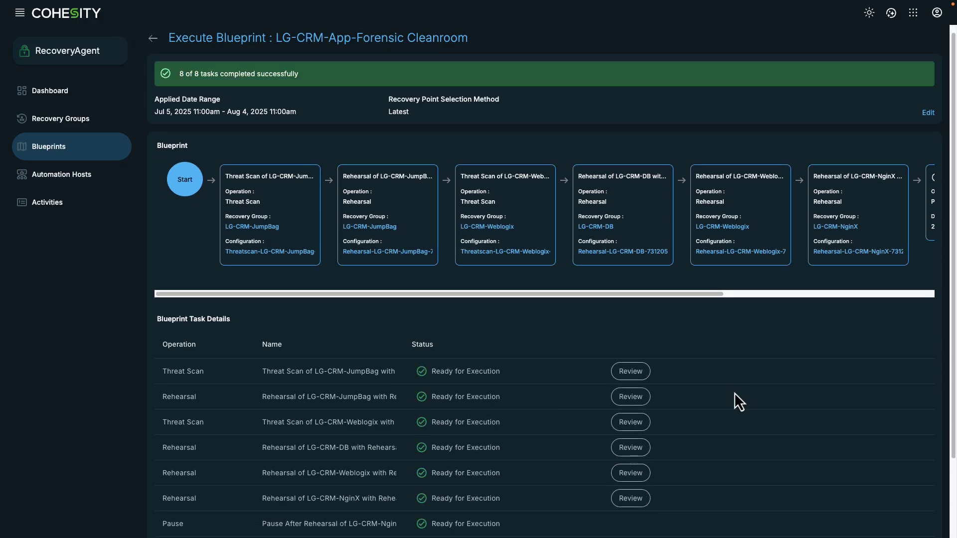
View and cancel the recovery point details, returning to the eight tasks ready for execution.
scroll(734, 393, "down", 3)
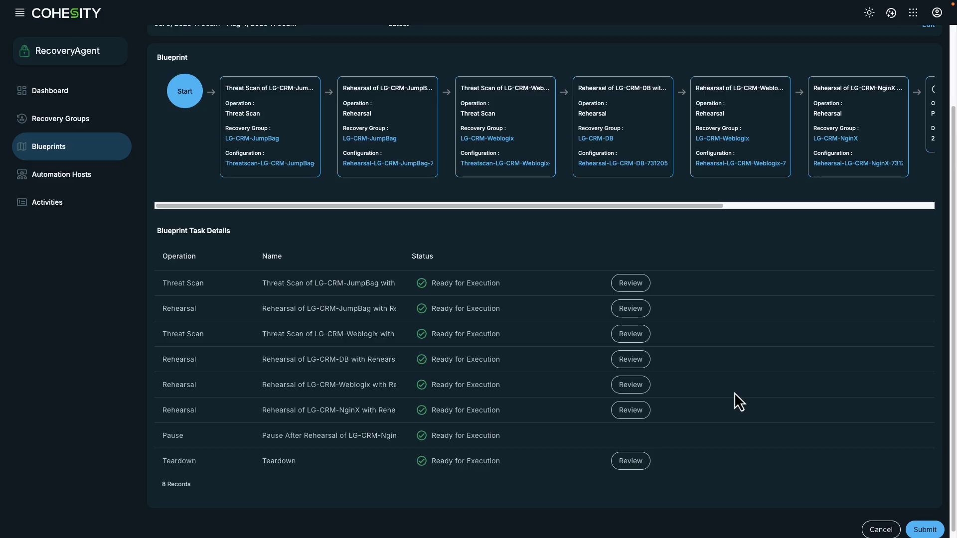
scroll(734, 393, "up", 2)
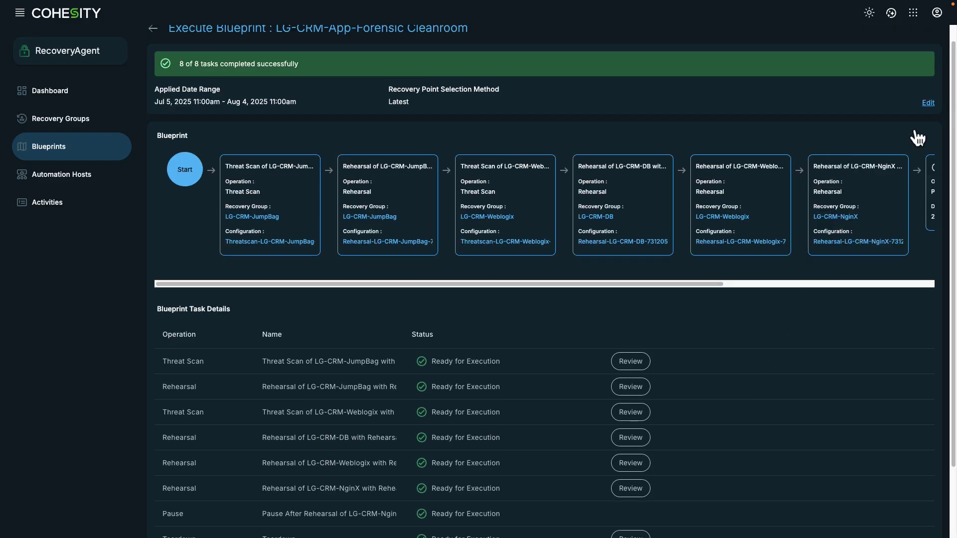
left_click(928, 103)
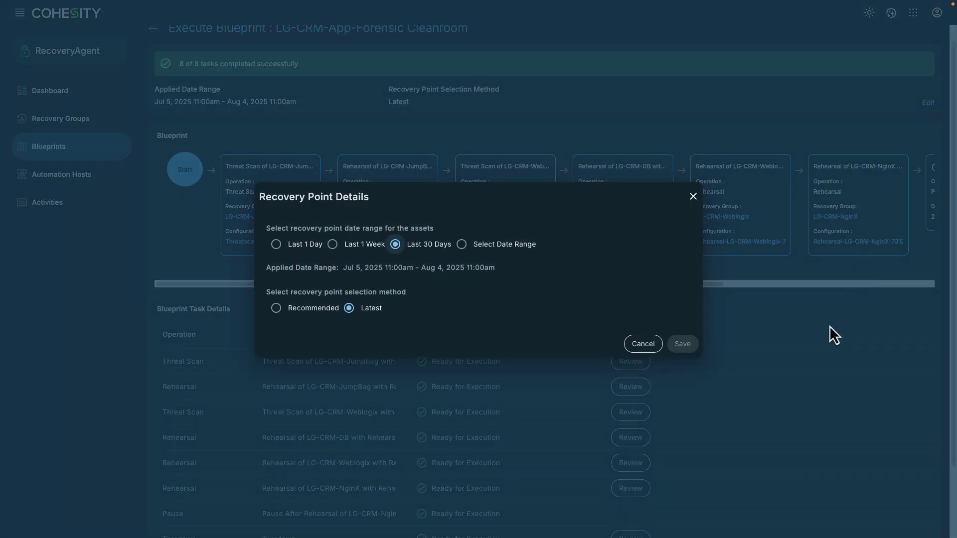
left_click(638, 347)
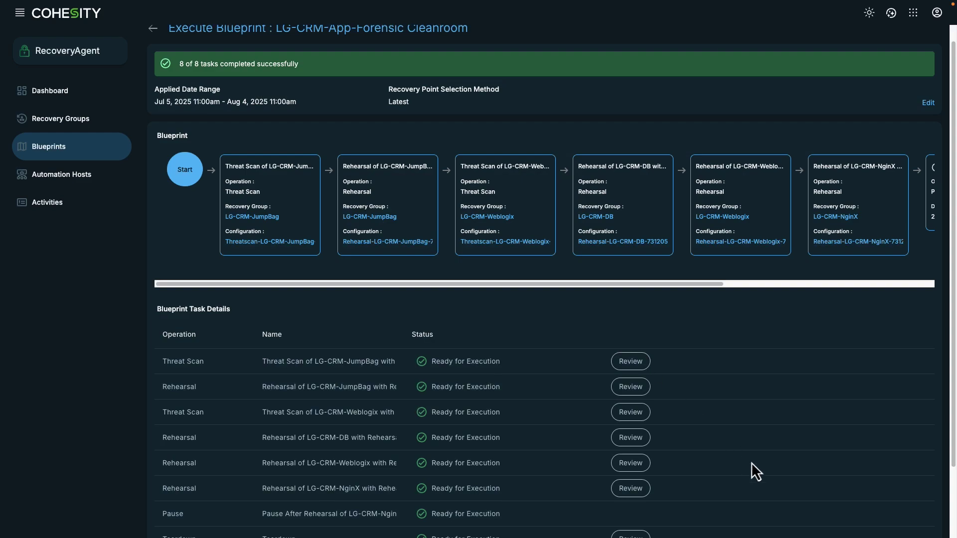
scroll(751, 462, "down", 3)
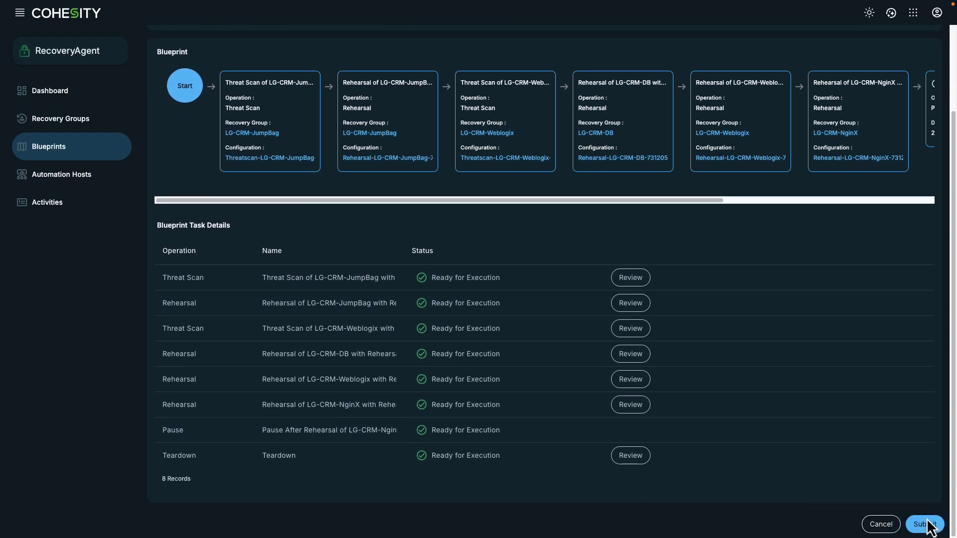
Submit the LG-CRM-App-Forensic Cleanroom run and go to the Orchestration Activities list.
left_click(928, 524)
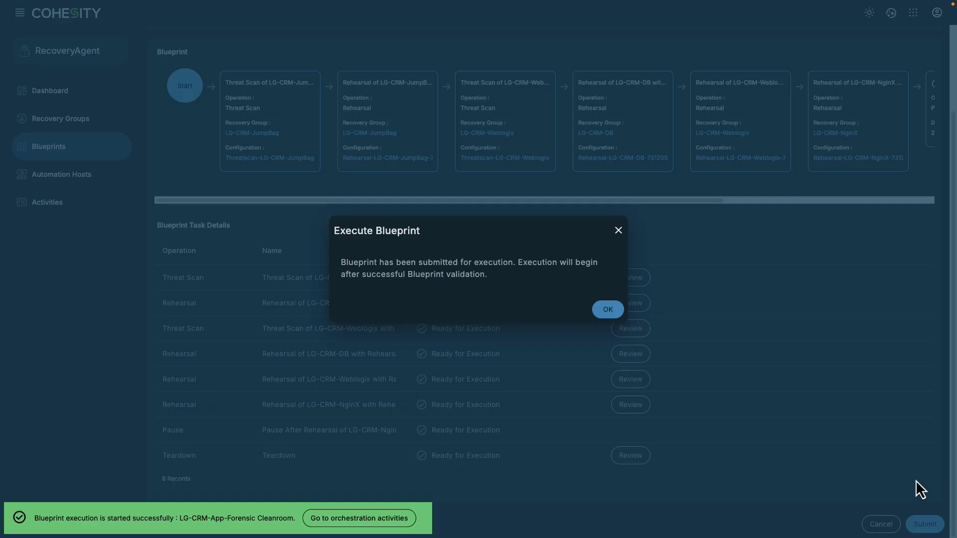
left_click(373, 523)
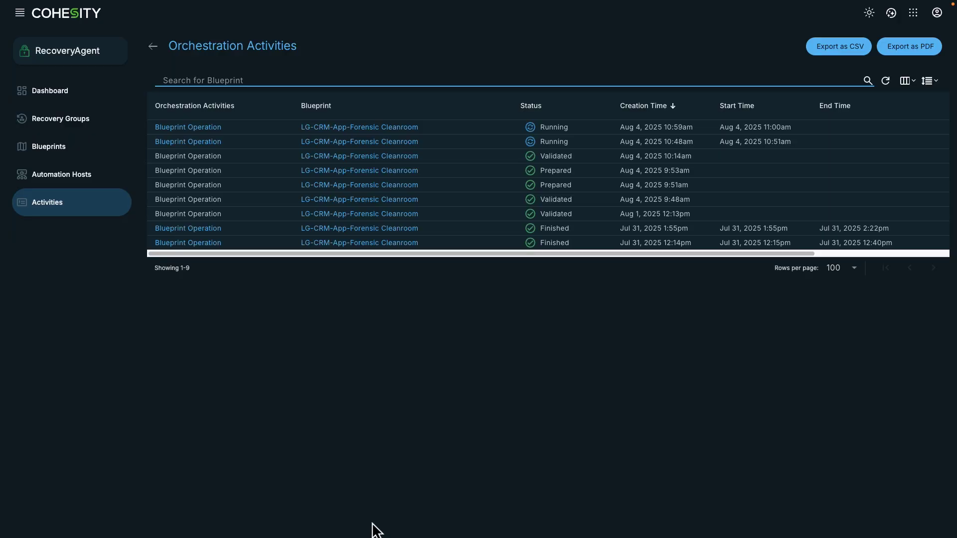
Open the Jul 31 1:55pm Blueprint Operation to view its eight finished activities.
left_click(194, 229)
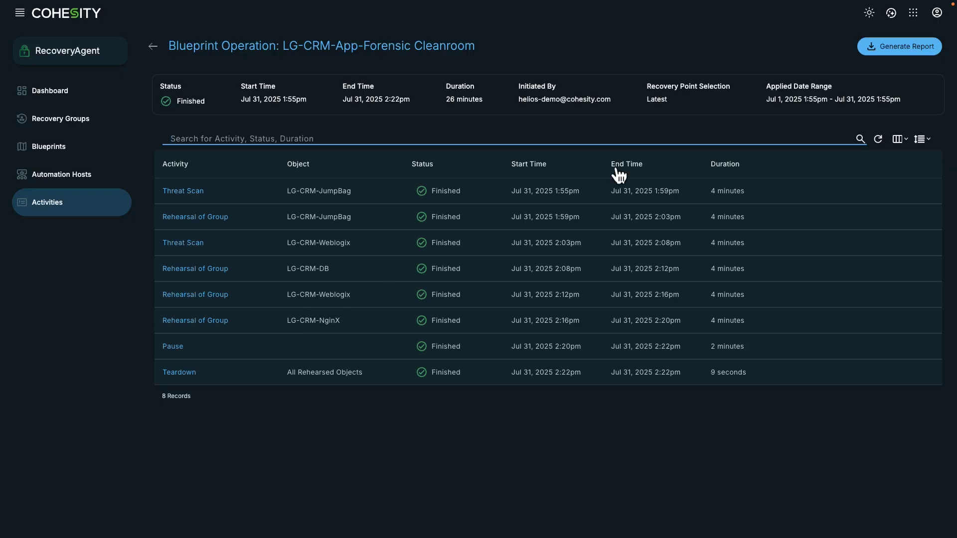
Generate the orchestration report and scroll through its activity and threat scan pages.
left_click(889, 46)
scroll(855, 372, "down", 8)
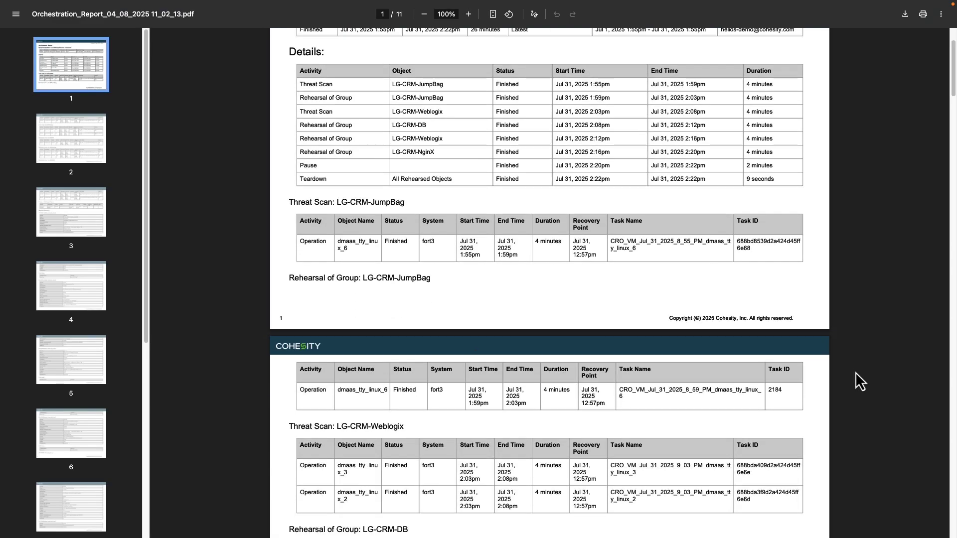
scroll(855, 373, "down", 20)
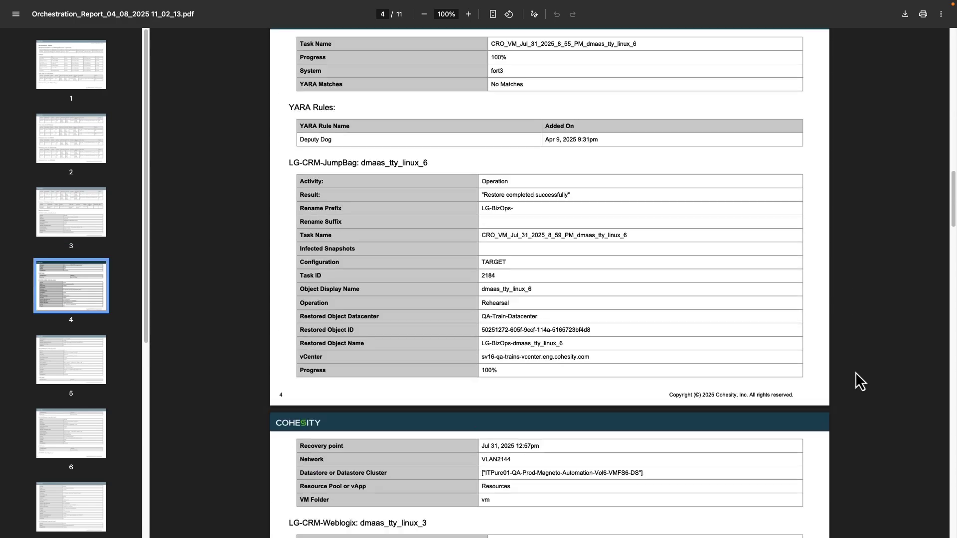
scroll(855, 372, "down", 7)
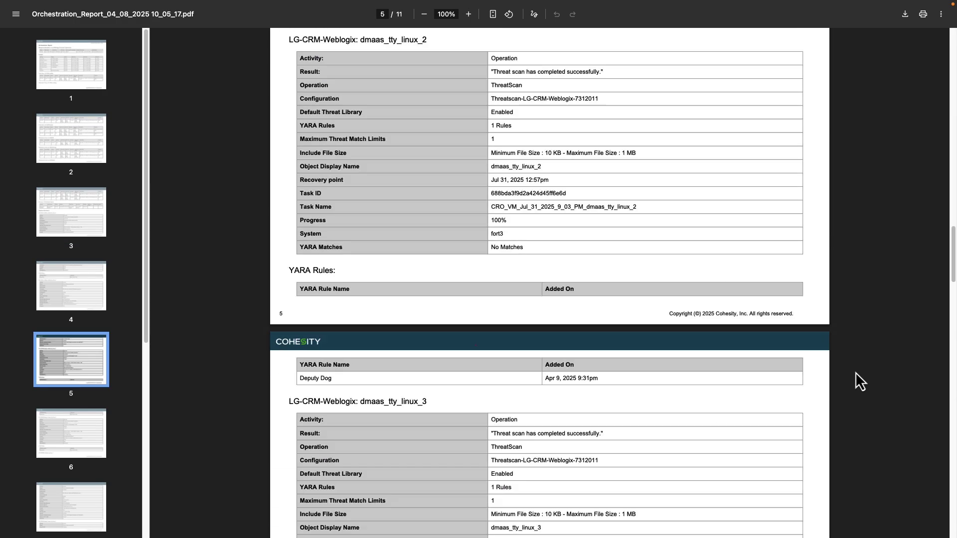
scroll(855, 373, "down", 14)
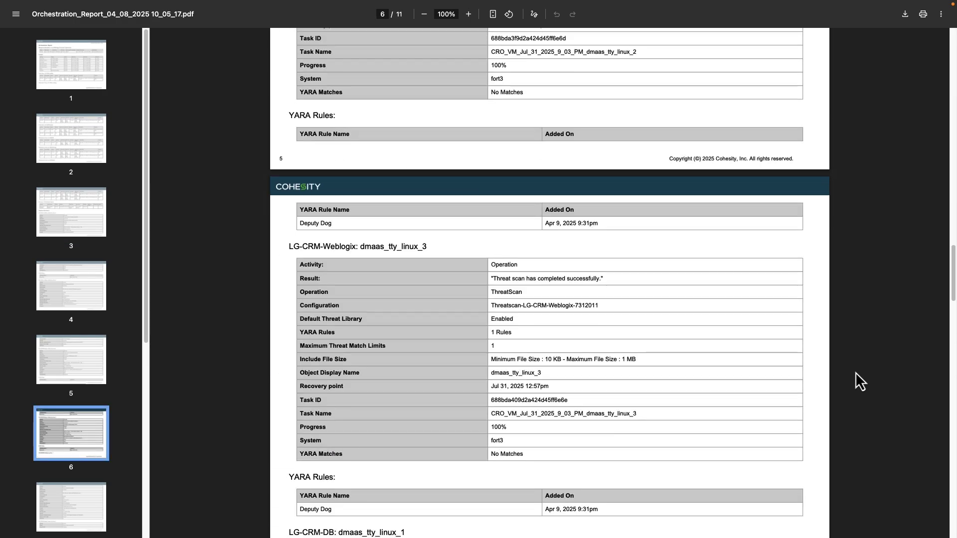
scroll(855, 373, "down", 18)
scroll(855, 372, "down", 12)
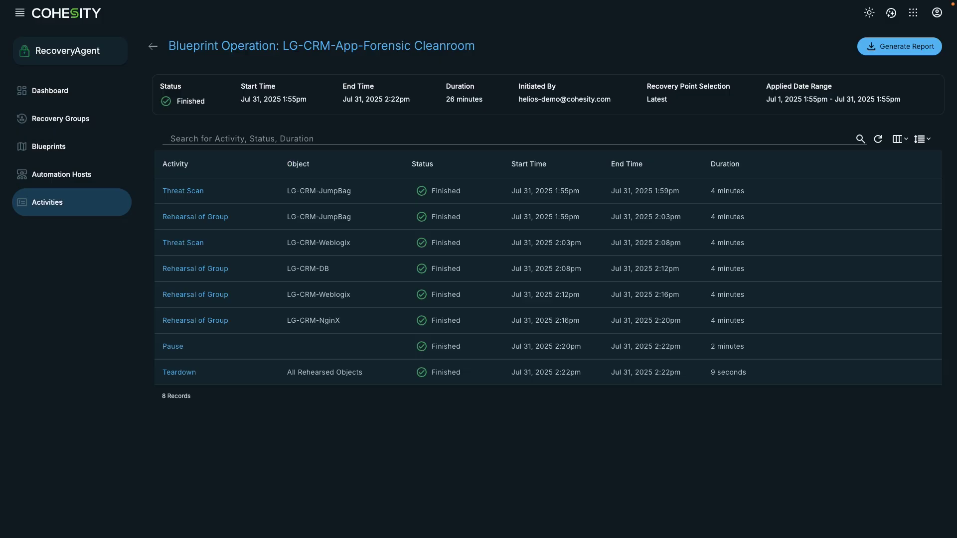
From the Dashboard, ask Alta Copilot to create a new recovery group and blueprint.
left_click(43, 94)
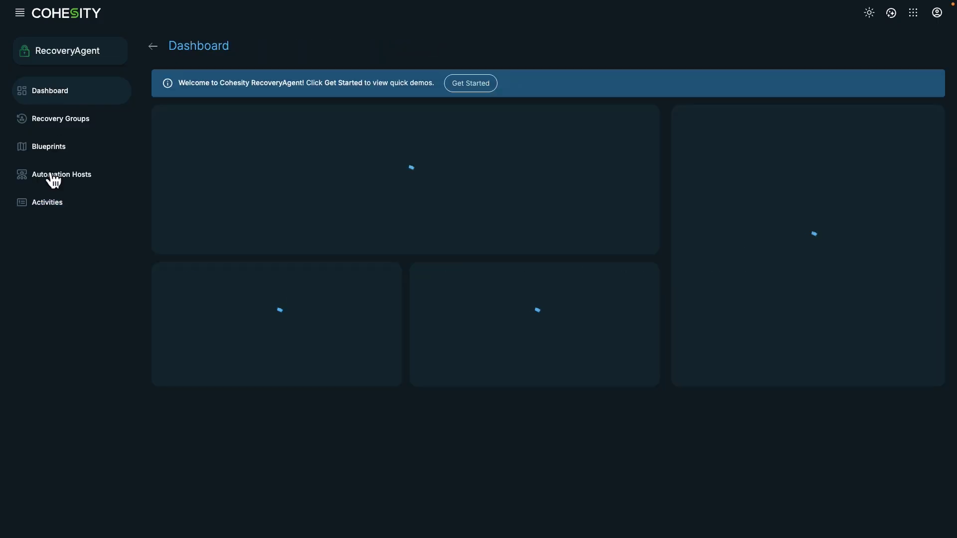
left_click(891, 13)
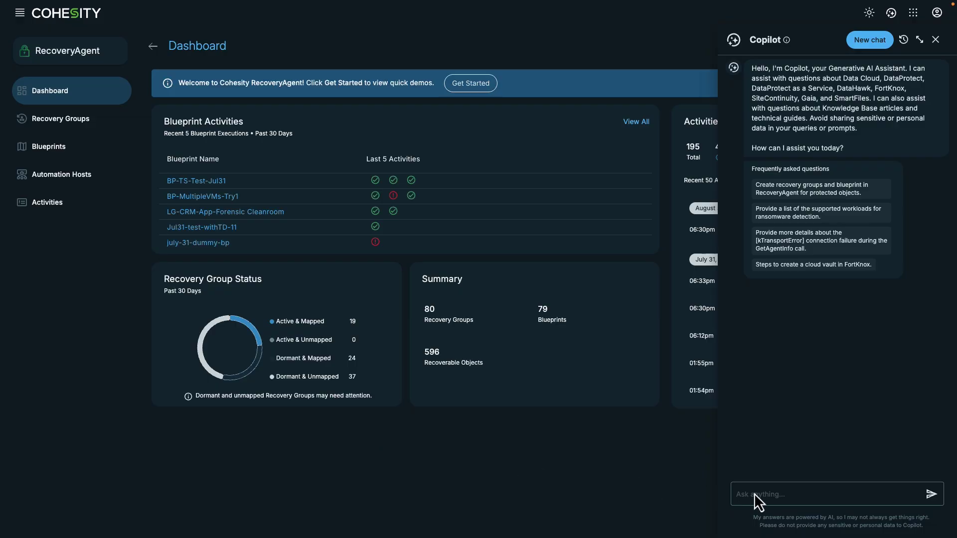
key("ctrl+v")
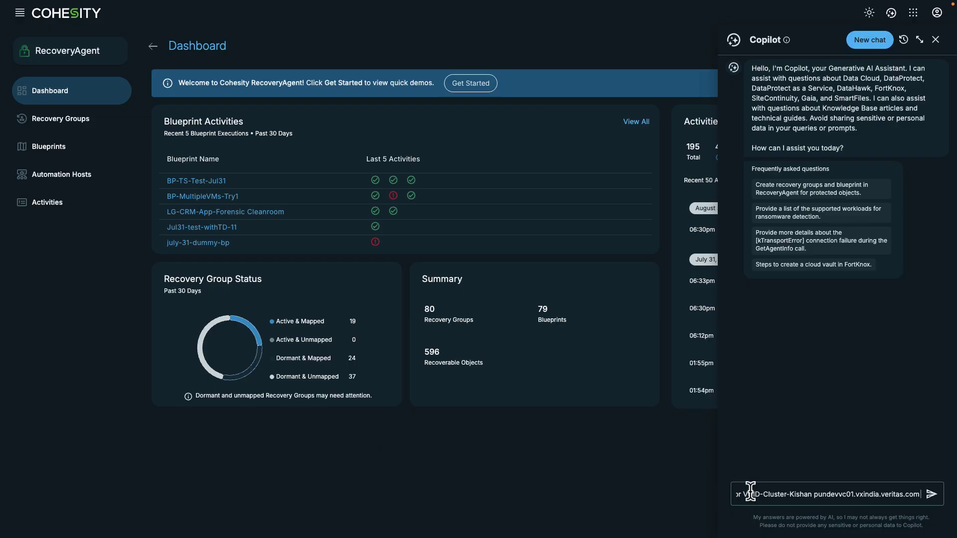
key("Return")
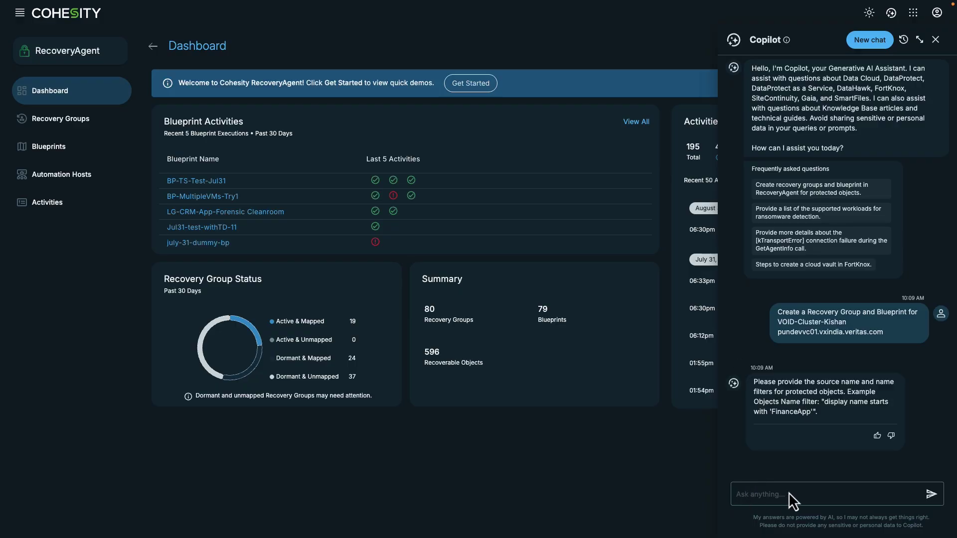
Give Copilot the NBU name filter and source server, confirm the group, then request the blueprint.
type("display name starts with \"NBU\"")
key("Return")
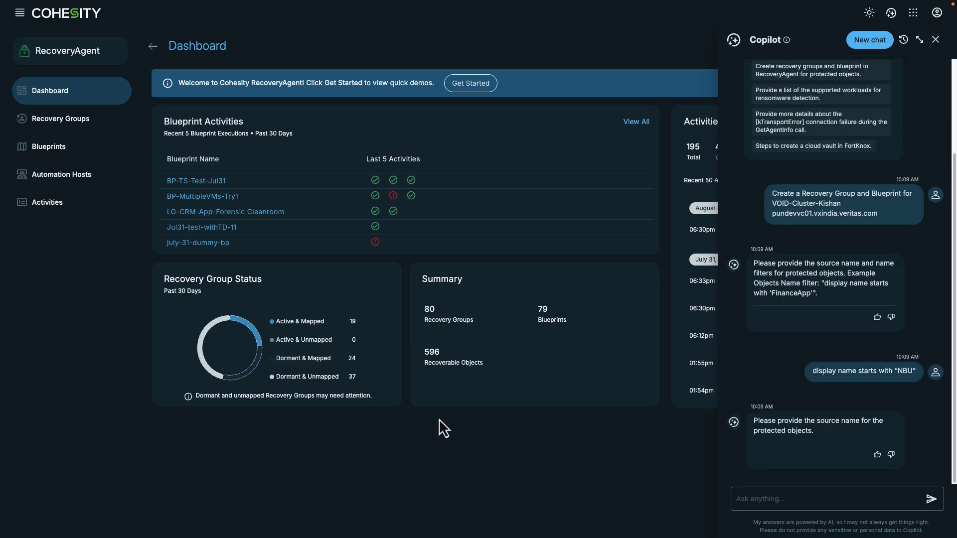
type("pundevvc01.vxindia.veritas.com")
key("Return")
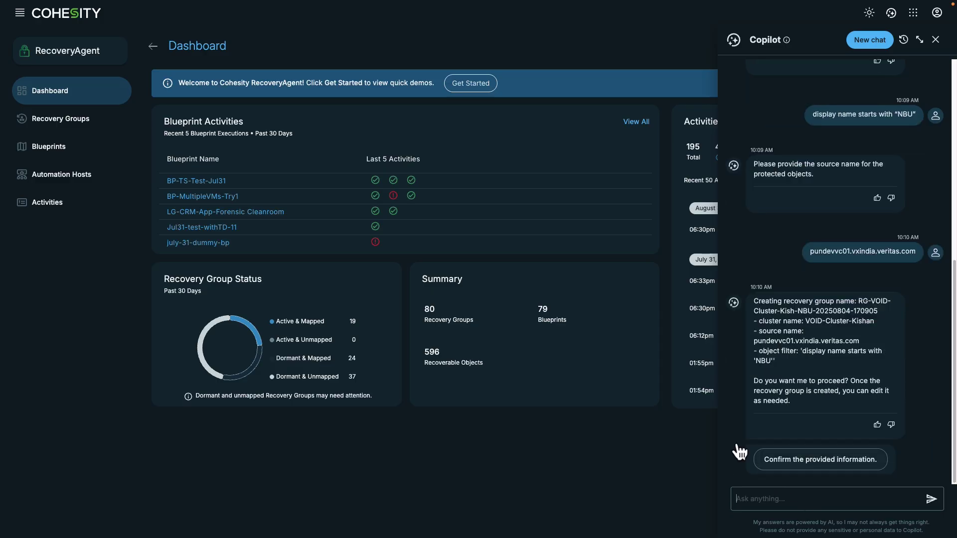
left_click(846, 462)
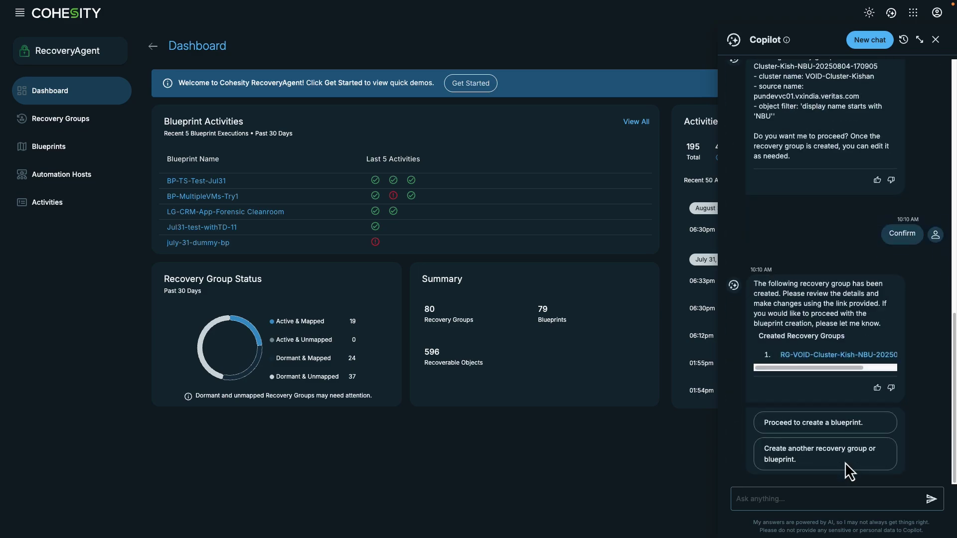
left_click(766, 425)
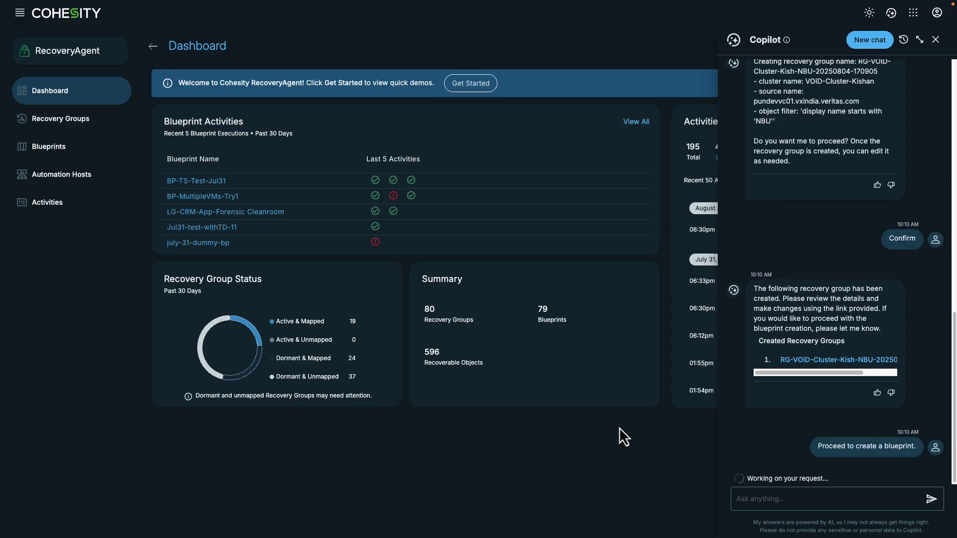
Inspect the new blueprint's NBU recovery group, showing its five NBU-workload-DND-100 VMs in VMware-20-6.
left_click(810, 355)
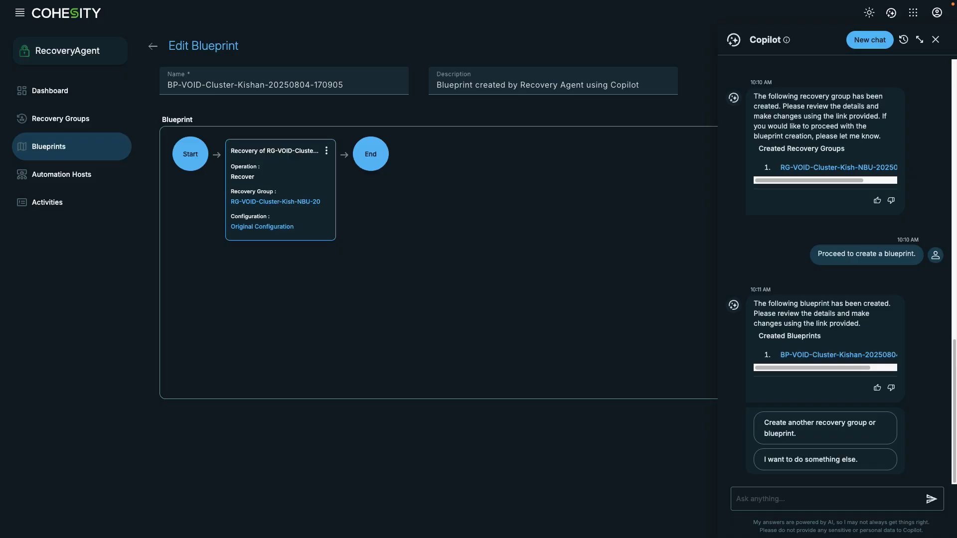
left_click(255, 202)
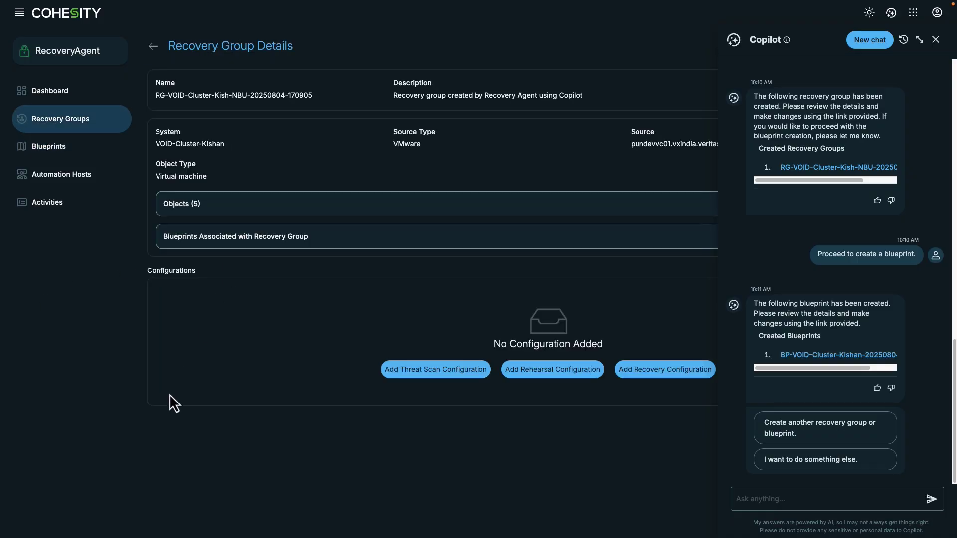
left_click(246, 200)
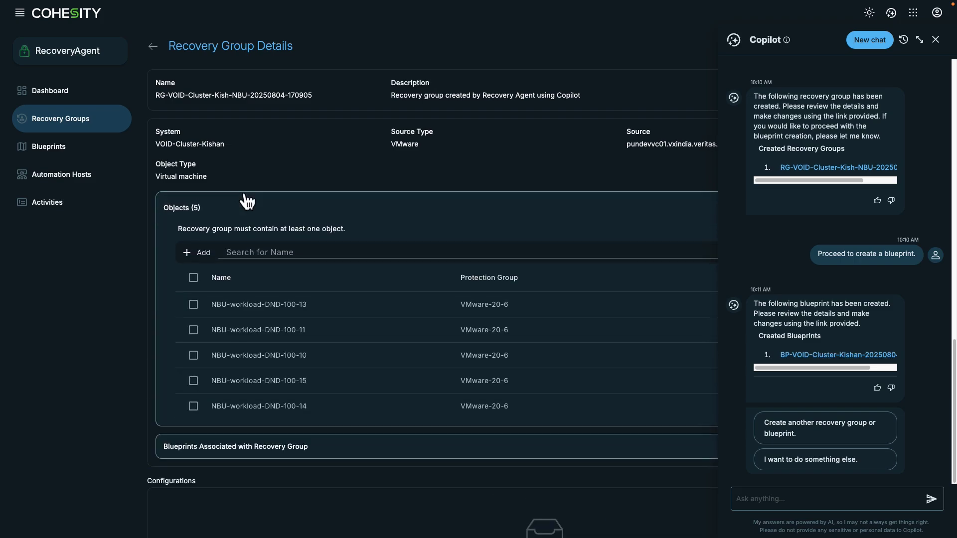